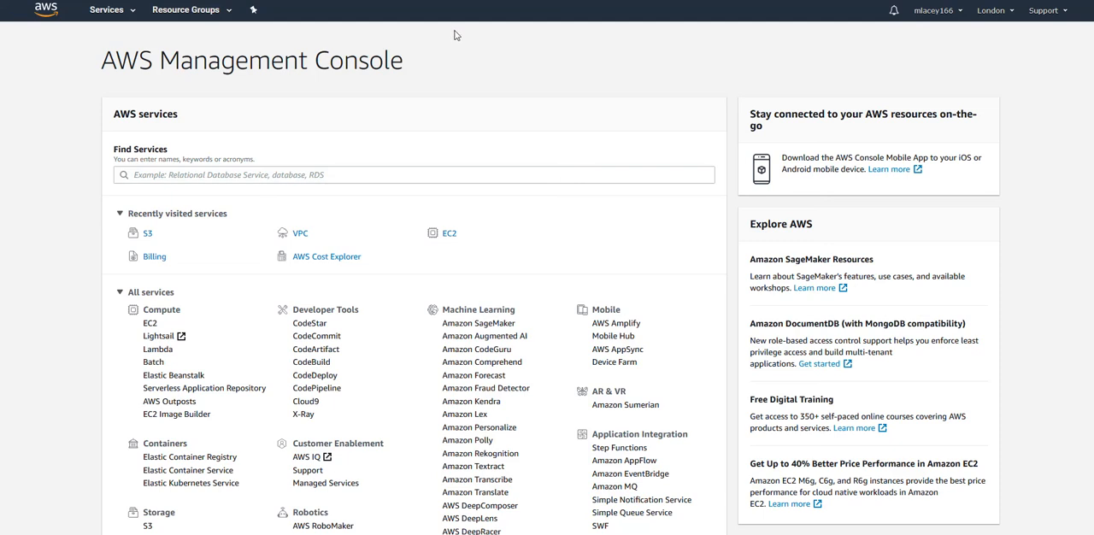
- Open the S3 service from the storage services and start a new bucket named mpl.nsc
scroll(222, 391, down, 1)
scroll(222, 391, down, 1)
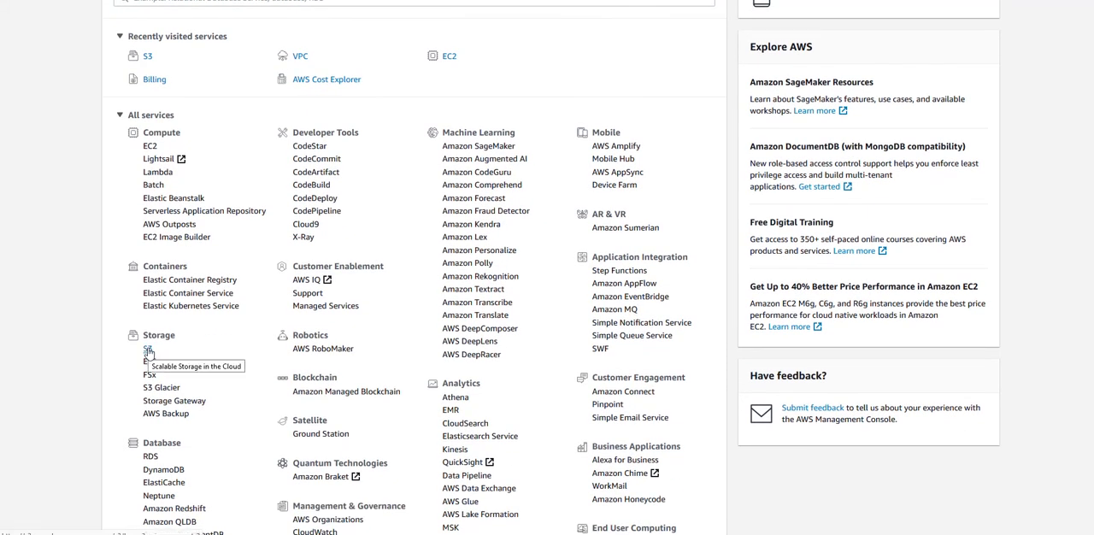
click(148, 352)
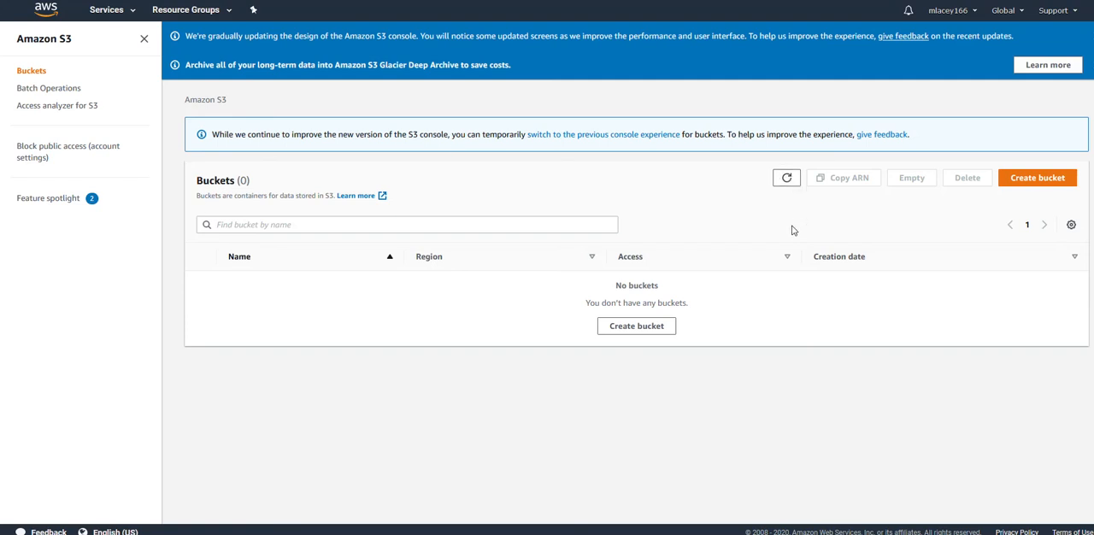
click(1032, 184)
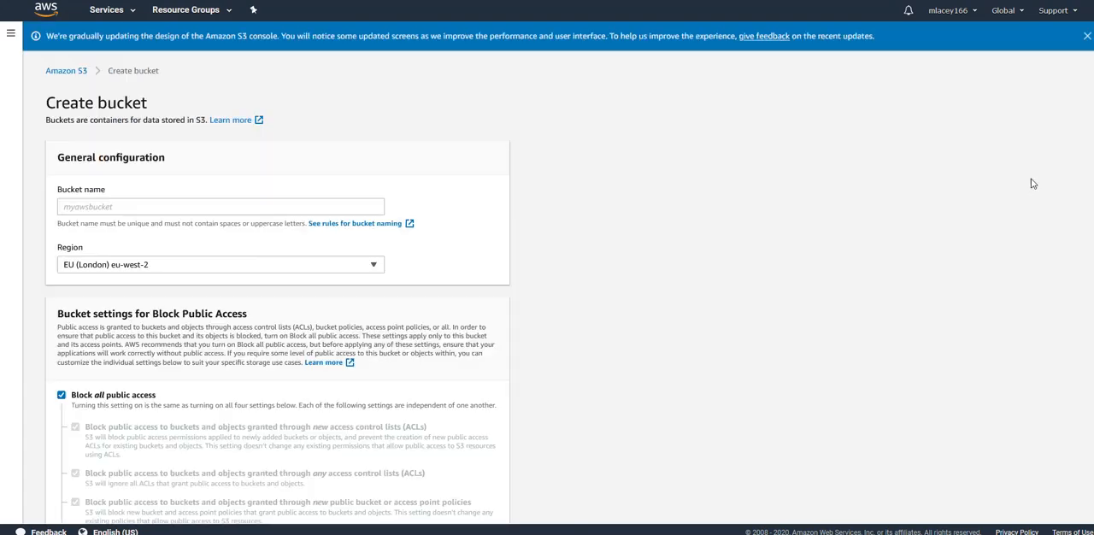
click(154, 204)
text(mpl.nsc)
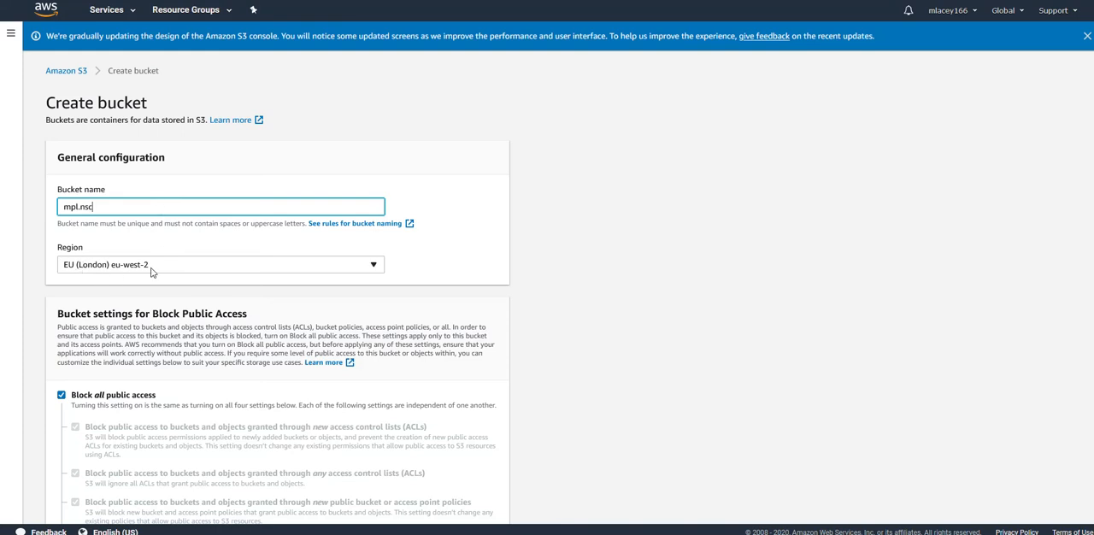
- Keep the region EU (London) eu-west-2 and create the bucket with the default public access, versioning and encryption settings
click(374, 267)
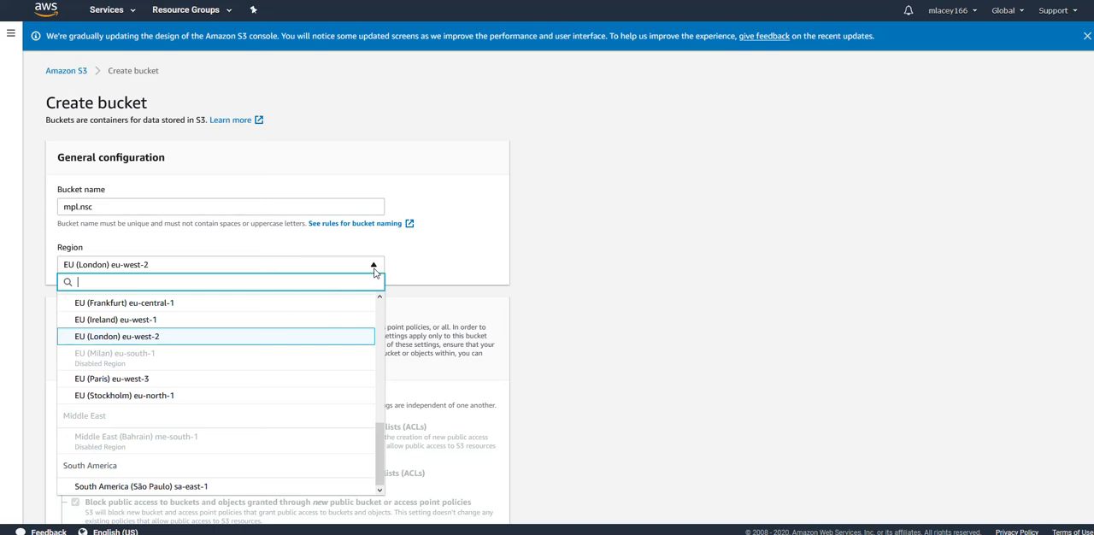
scroll(288, 404, up, 3)
scroll(288, 398, down, 2)
click(469, 265)
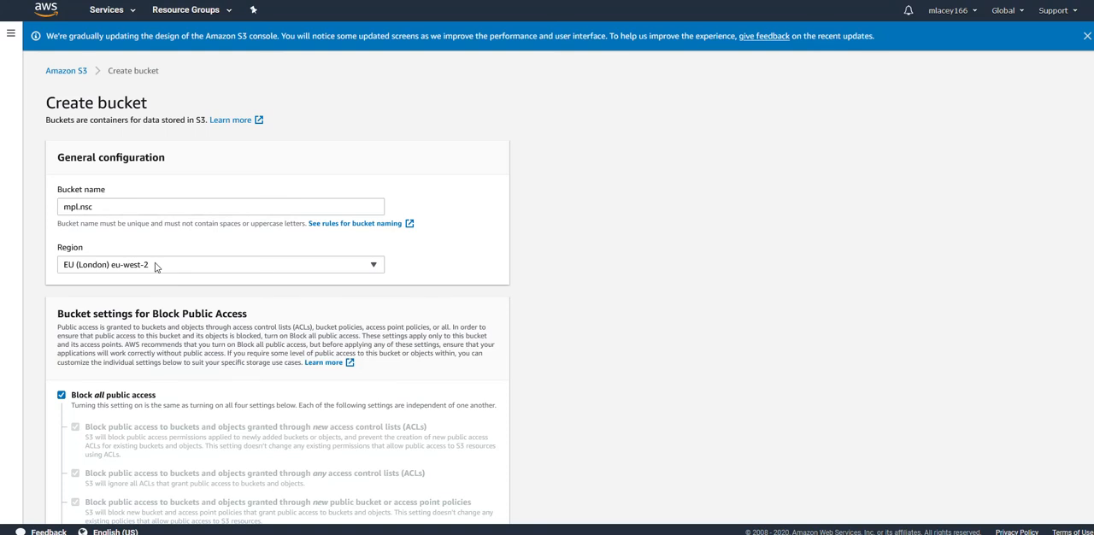
scroll(1017, 281, down, 2)
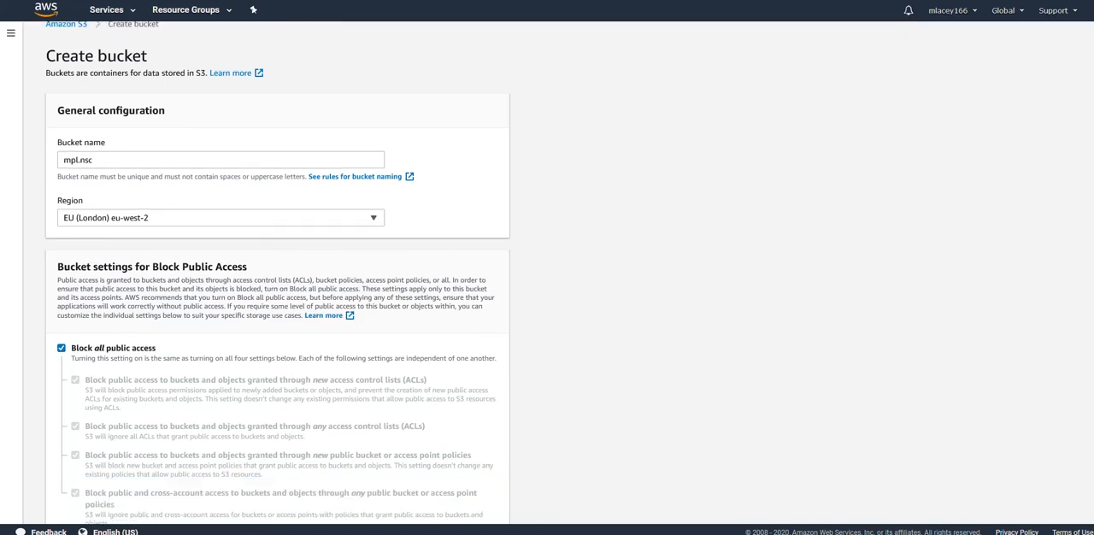
scroll(1079, 293, down, 1)
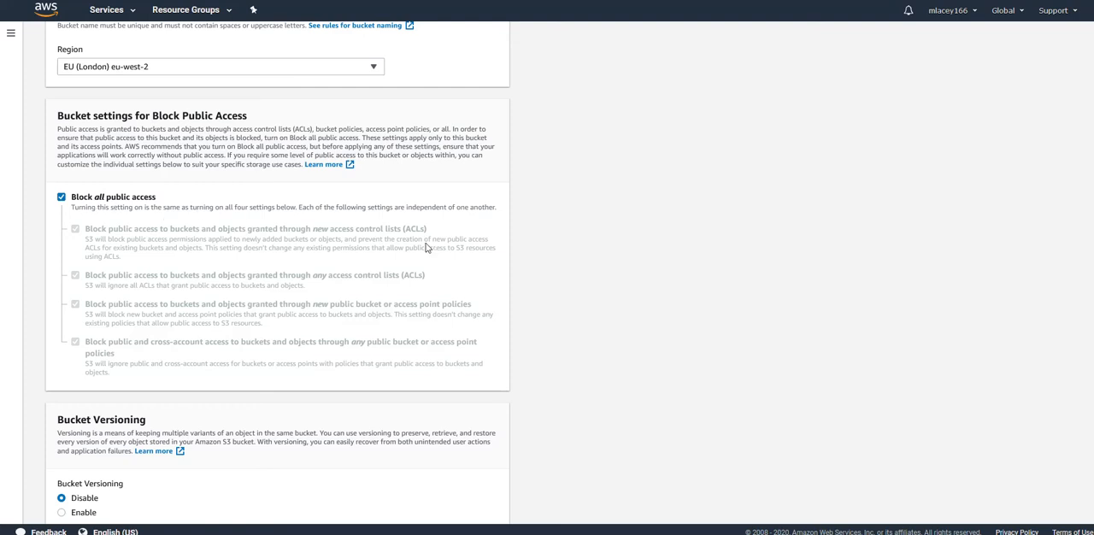
scroll(807, 247, down, 3)
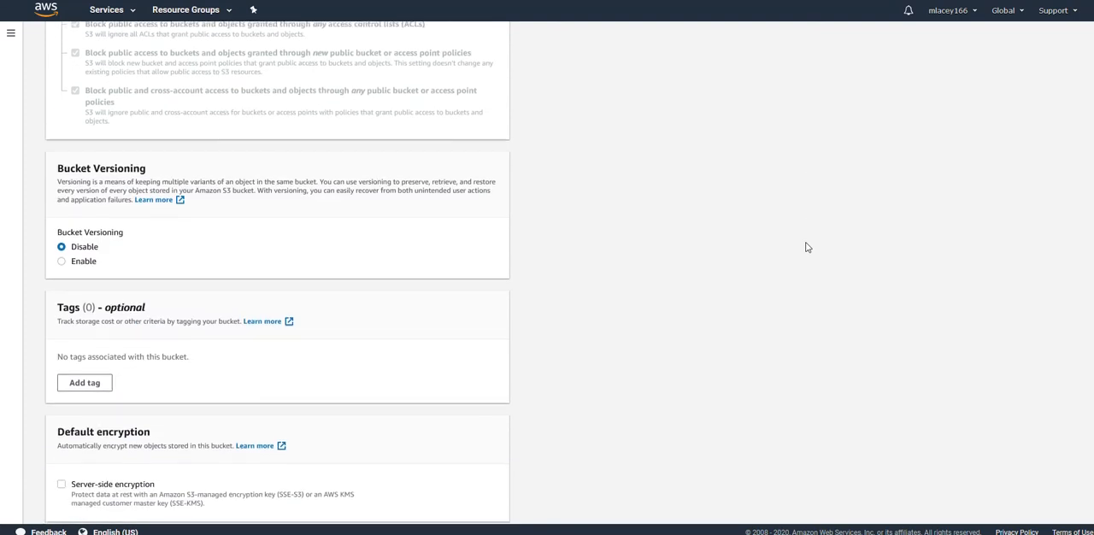
scroll(808, 248, down, 1)
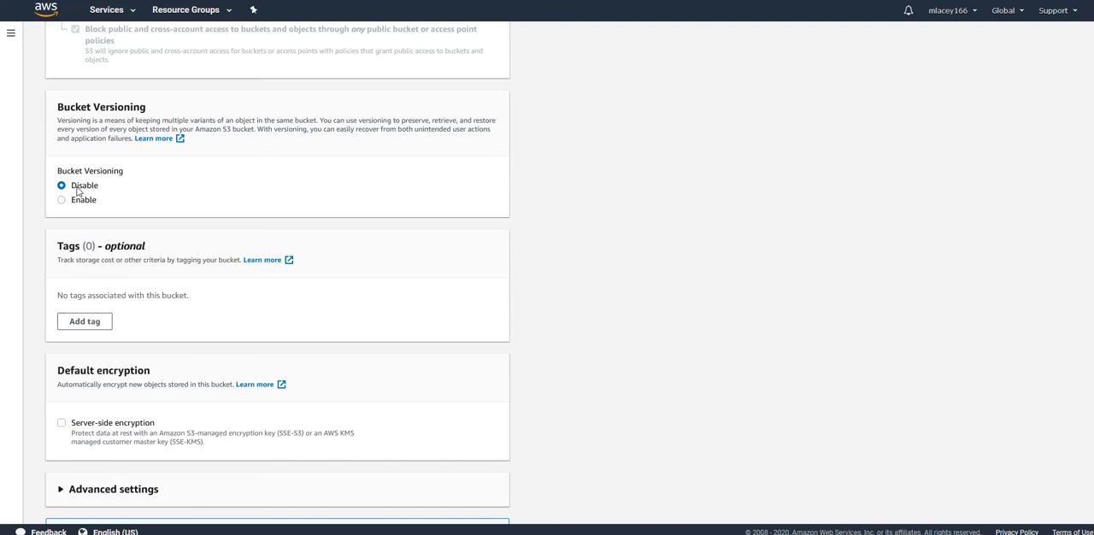
scroll(435, 242, down, 1)
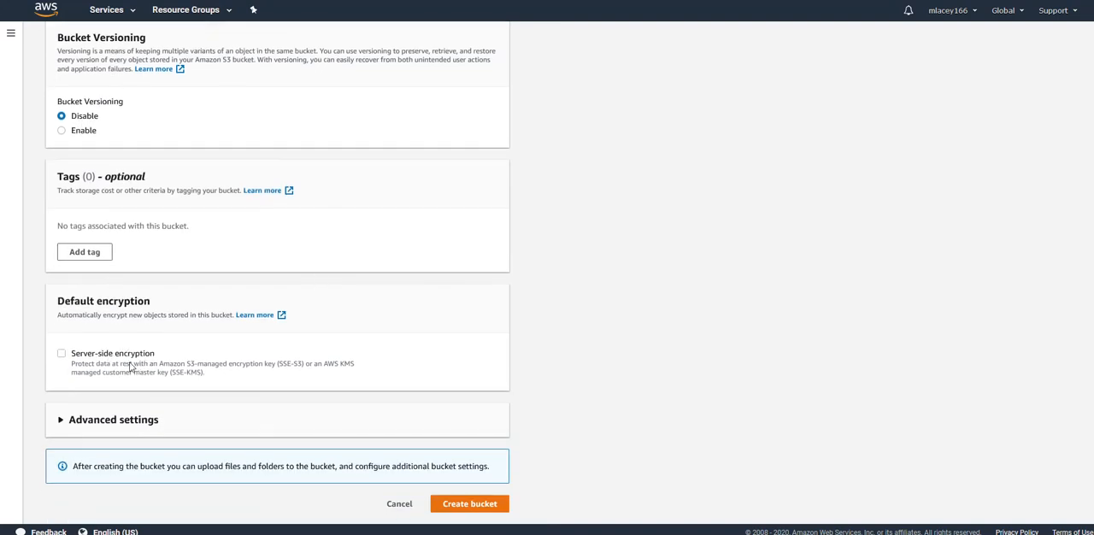
click(480, 505)
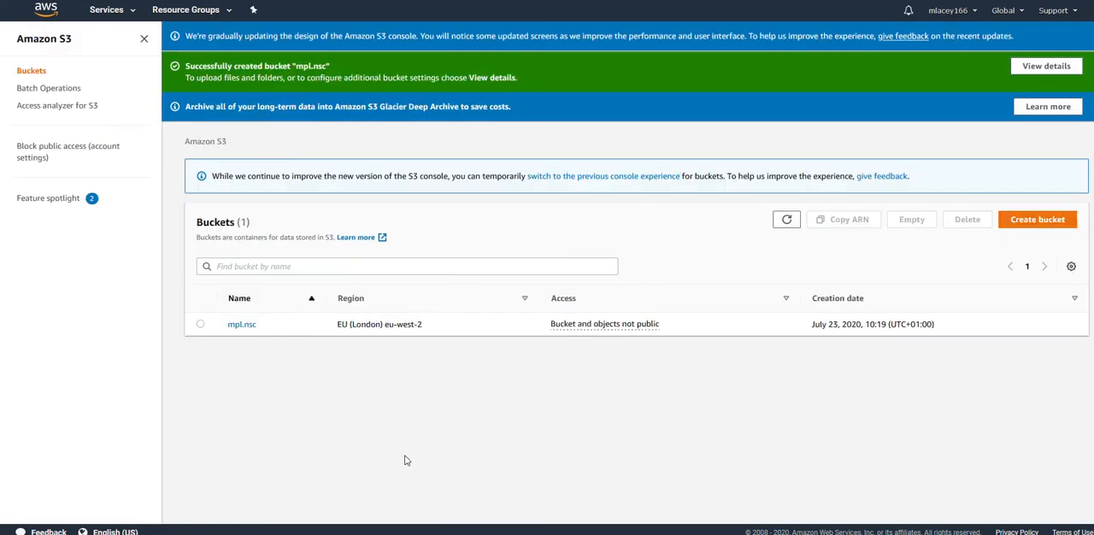
- In the mpl.nsc bucket, start a lifecycle rule named Glacier that applies to all objects in the bucket
click(243, 326)
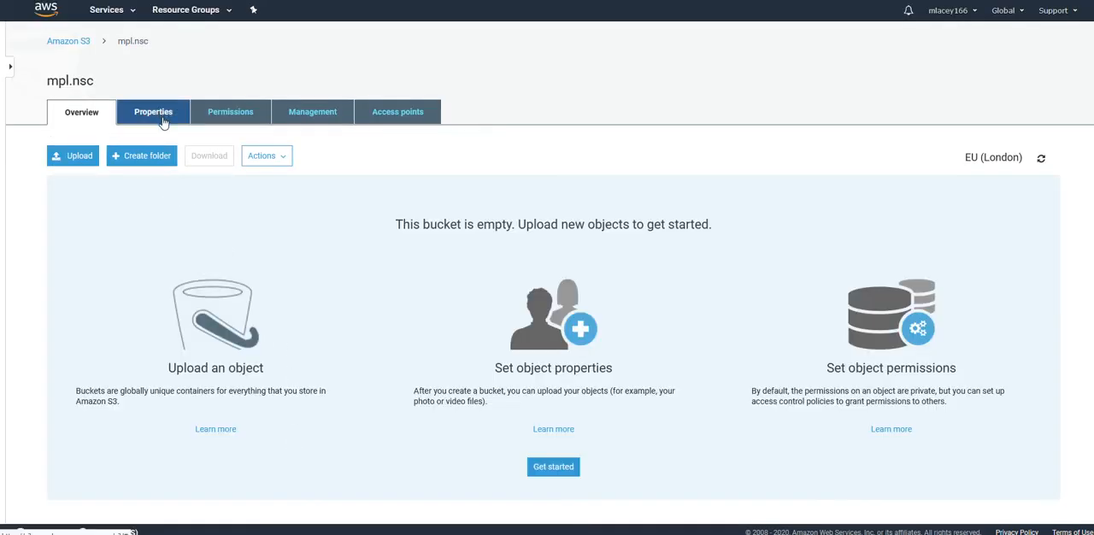
click(312, 113)
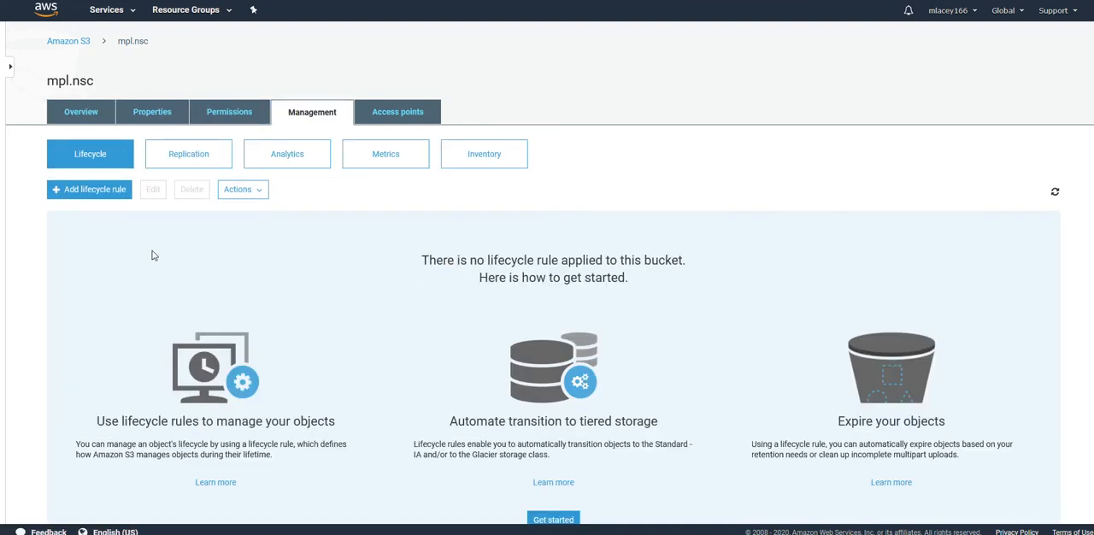
click(80, 192)
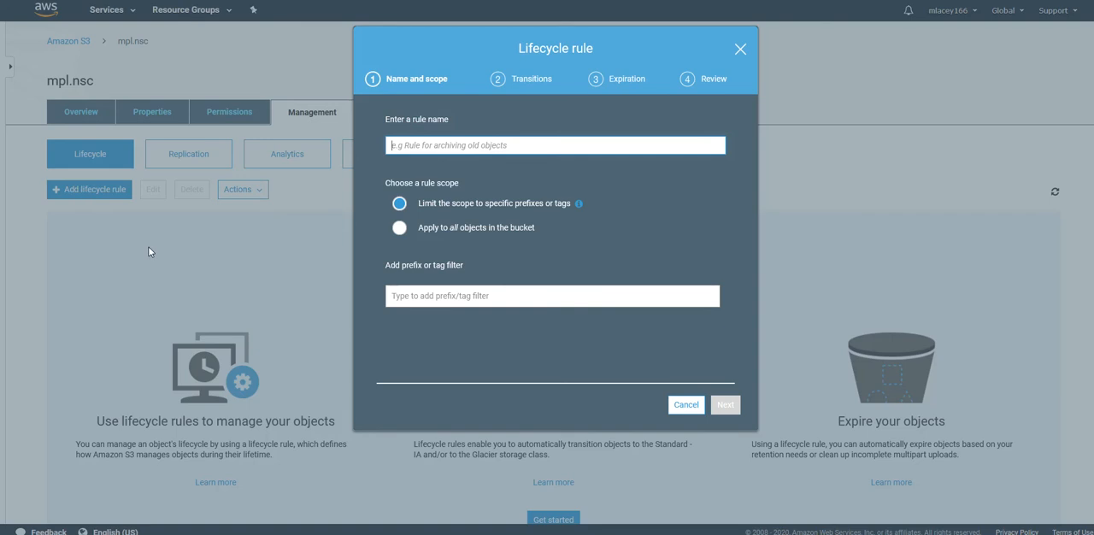
click(496, 147)
text(Glacier)
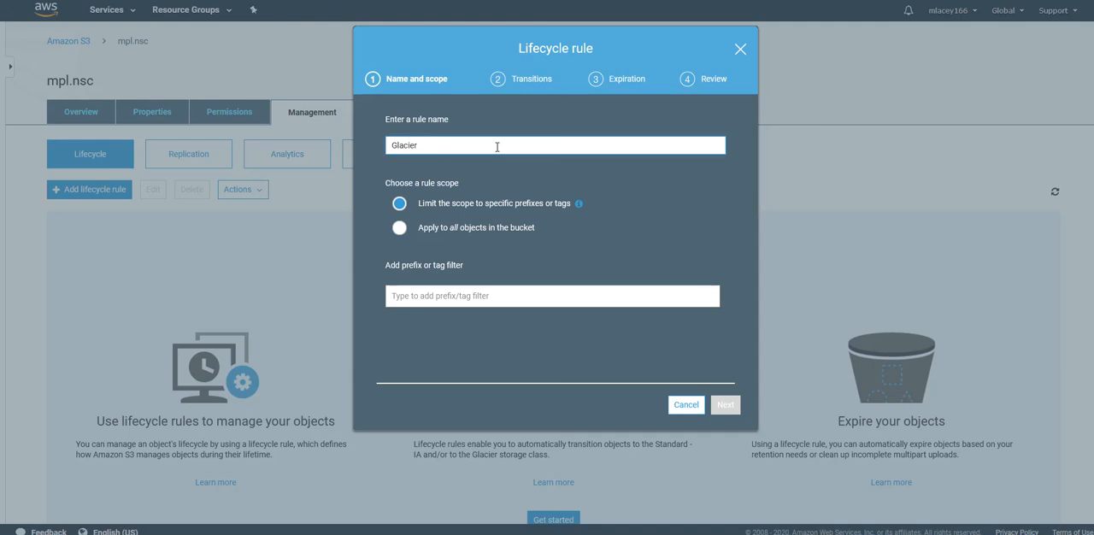
click(400, 228)
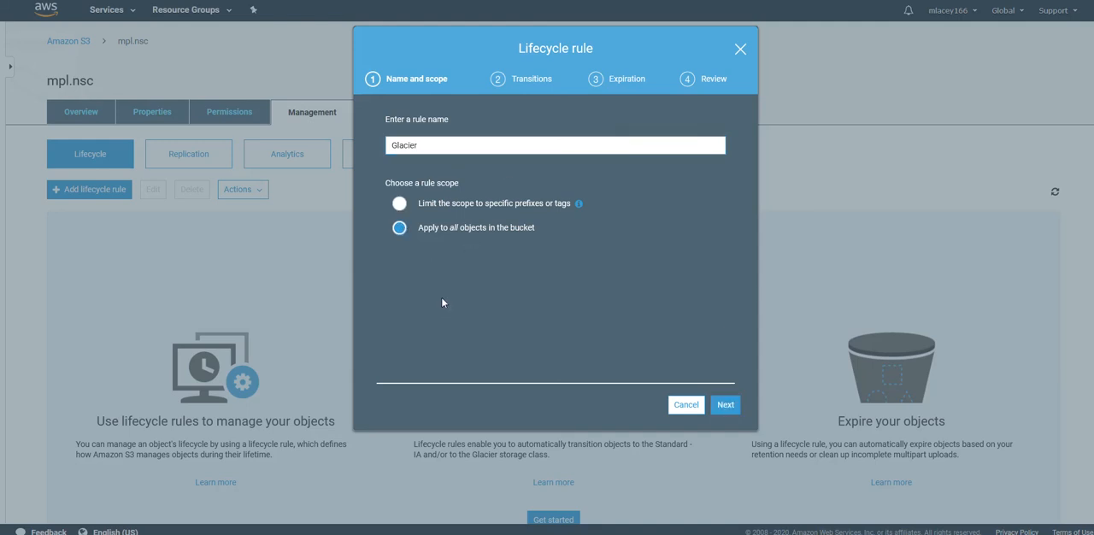
click(725, 404)
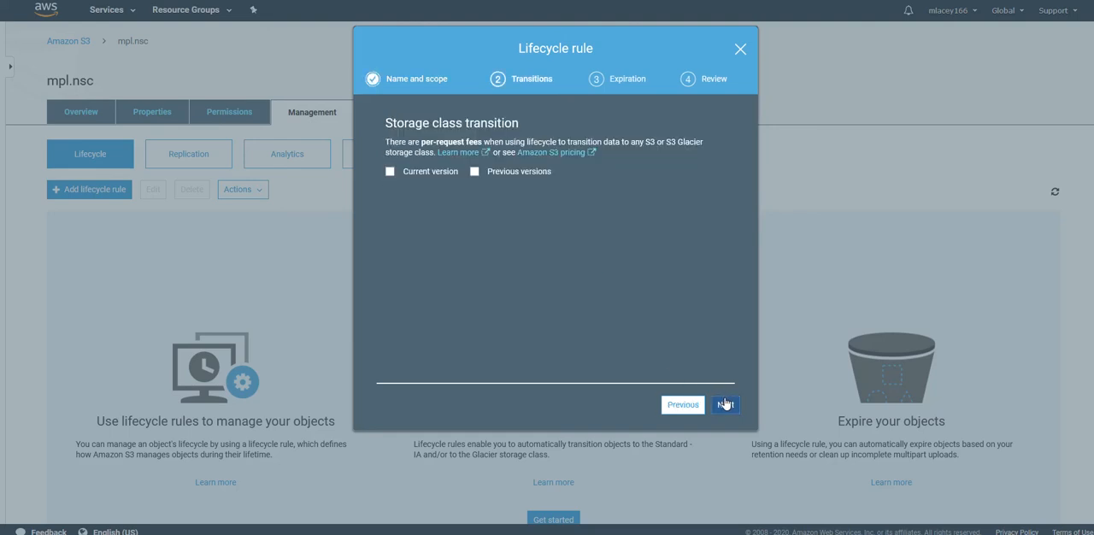
- Add a transition to Glacier 1 day after creation for current object versions and acknowledge the one-time lifecycle cost
click(390, 172)
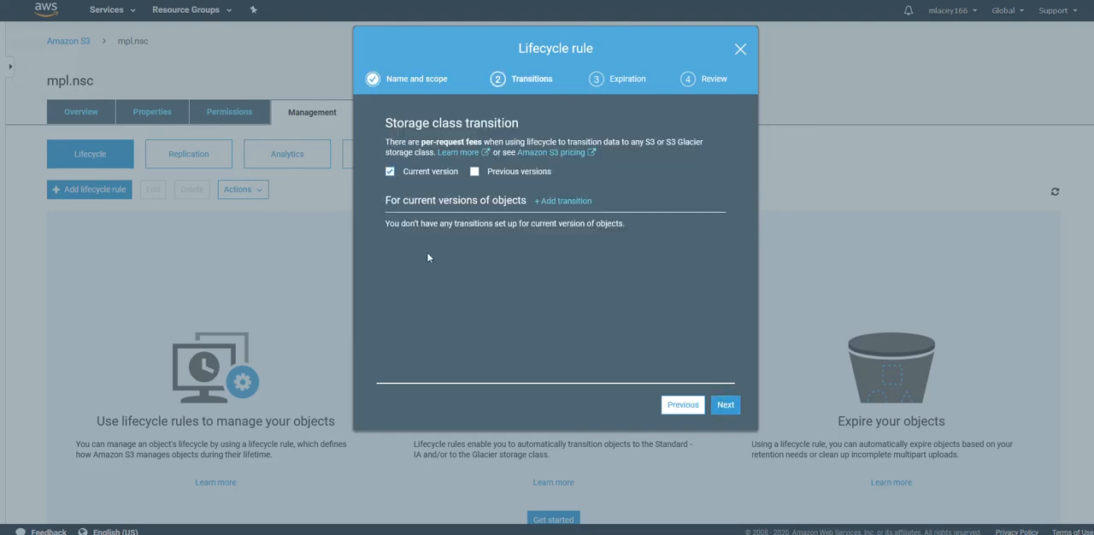
click(568, 203)
click(548, 247)
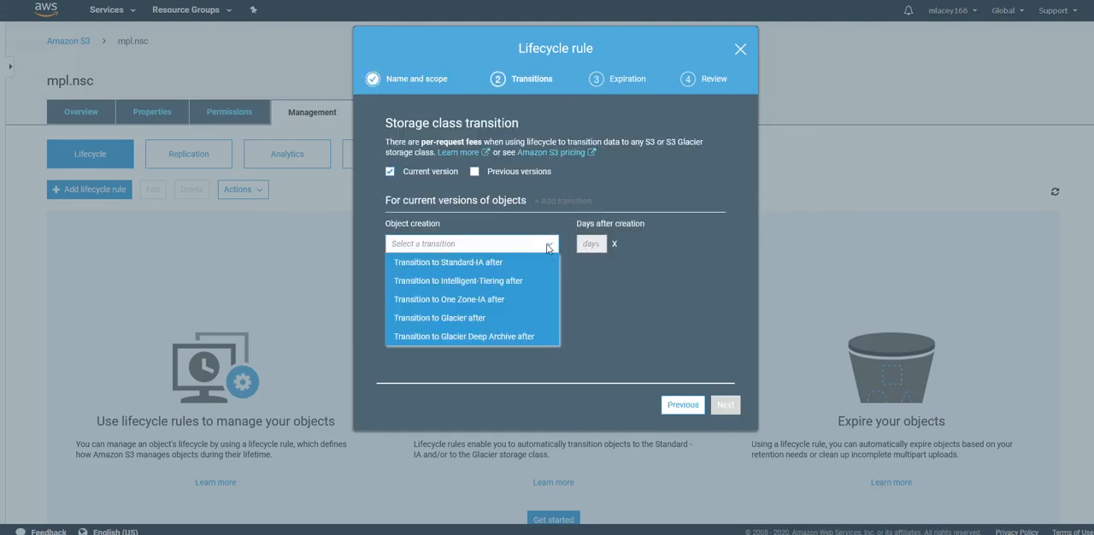
click(450, 317)
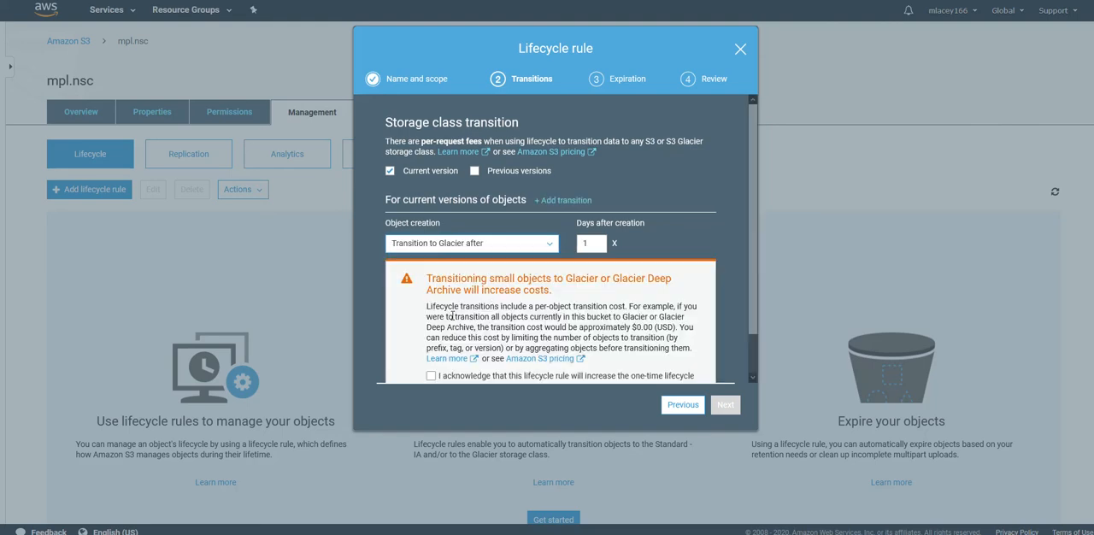
click(431, 377)
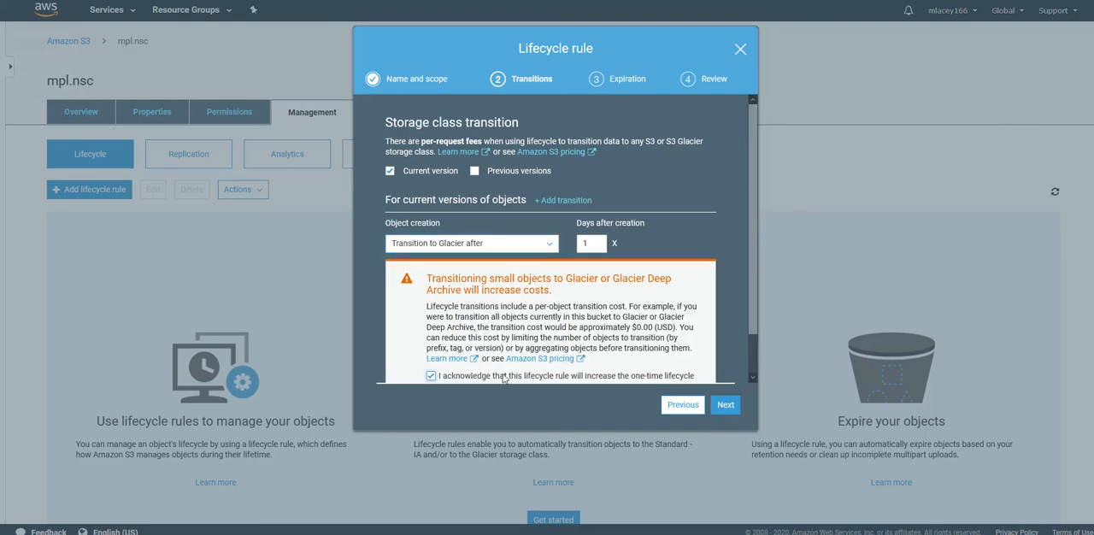
click(725, 404)
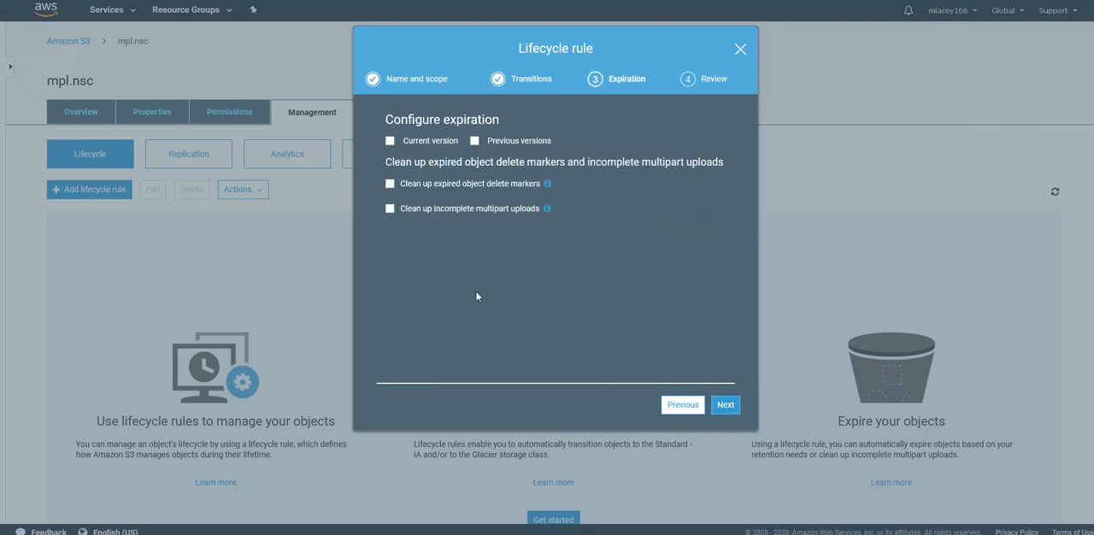
- Leave expiration unconfigured, acknowledge that the rule applies to all objects in the bucket, and save the lifecycle rule
click(725, 407)
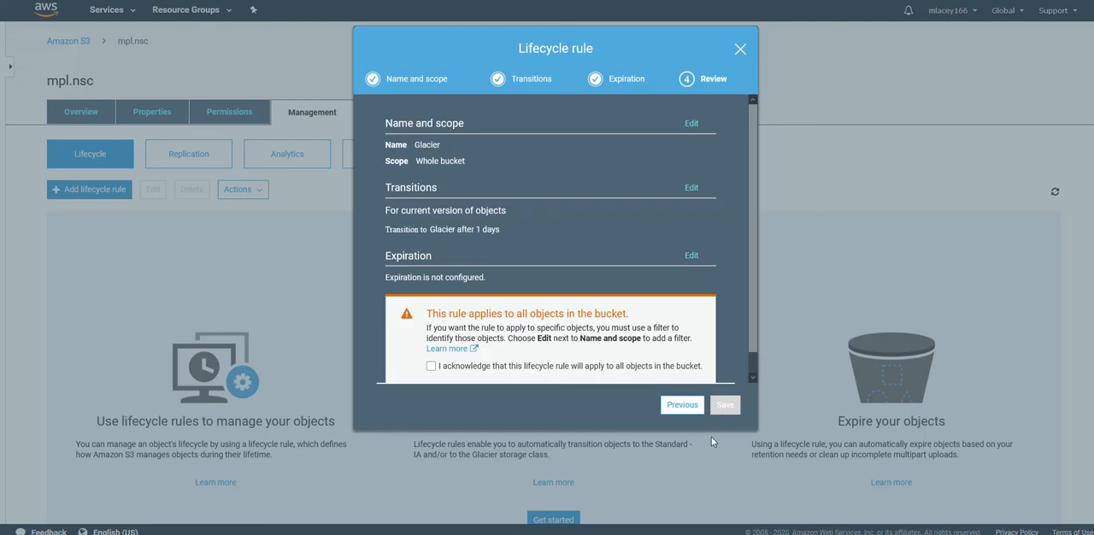
click(431, 366)
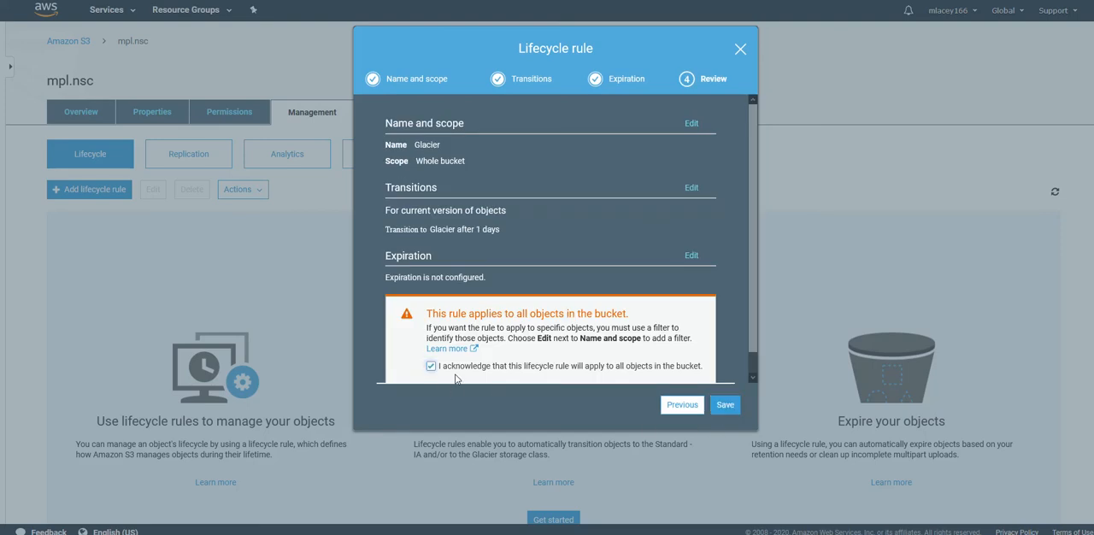
click(734, 409)
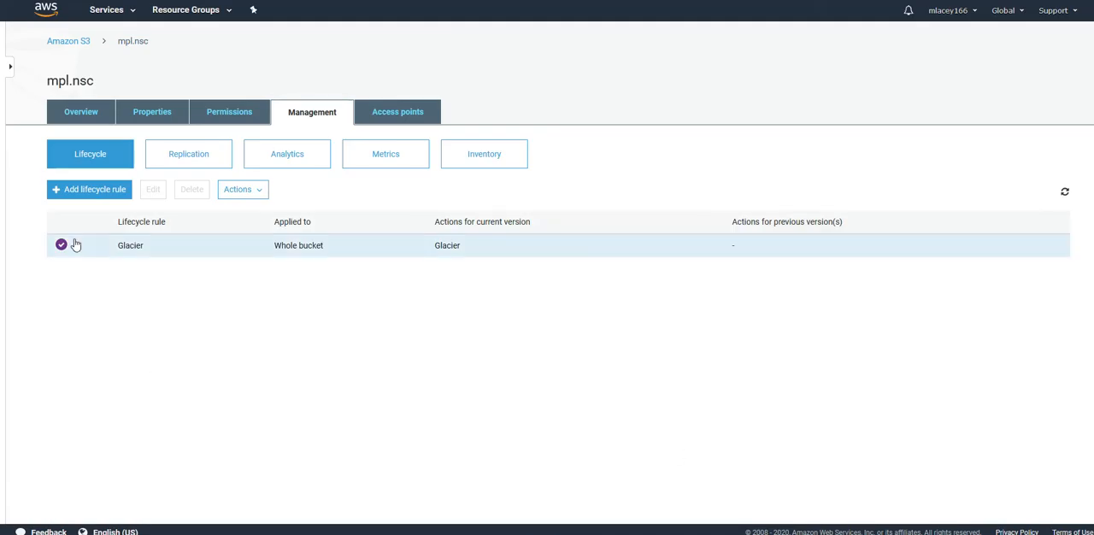
- Start an upload to the mpl.nsc bucket and add the FWF_30D-v6-build0335-FORTINET file from the Desktop
click(87, 116)
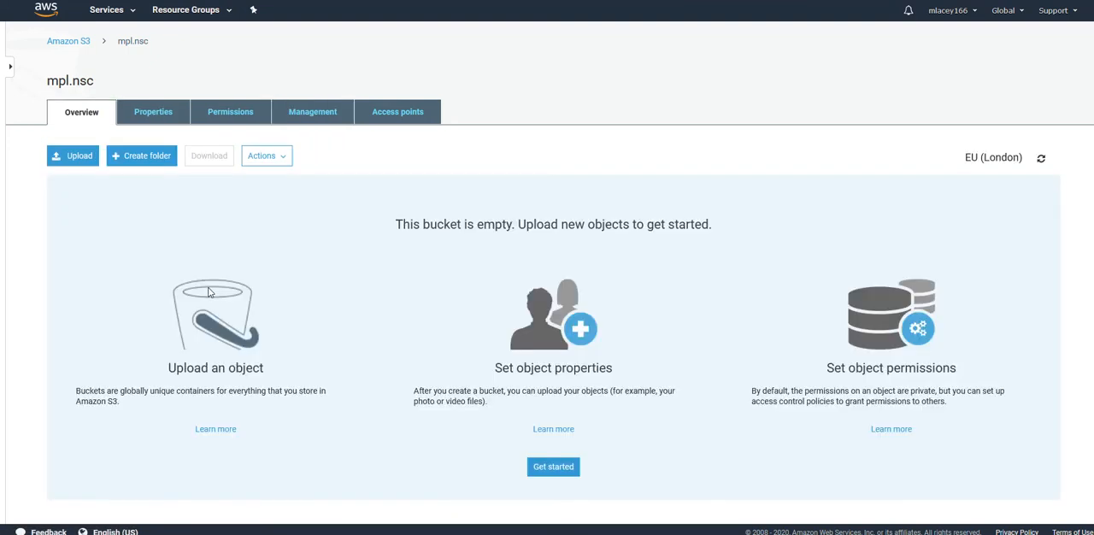
click(59, 162)
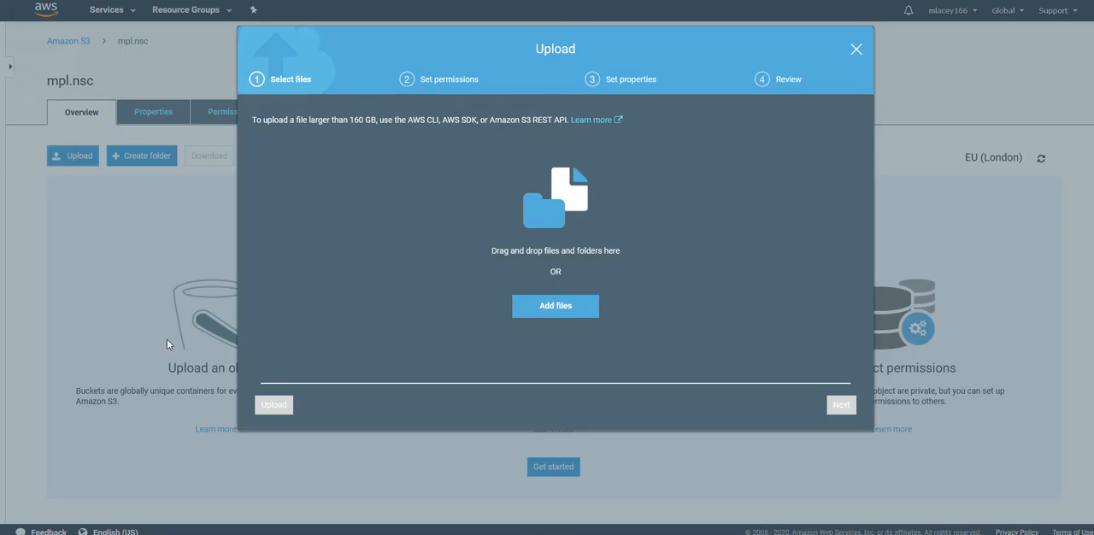
click(542, 309)
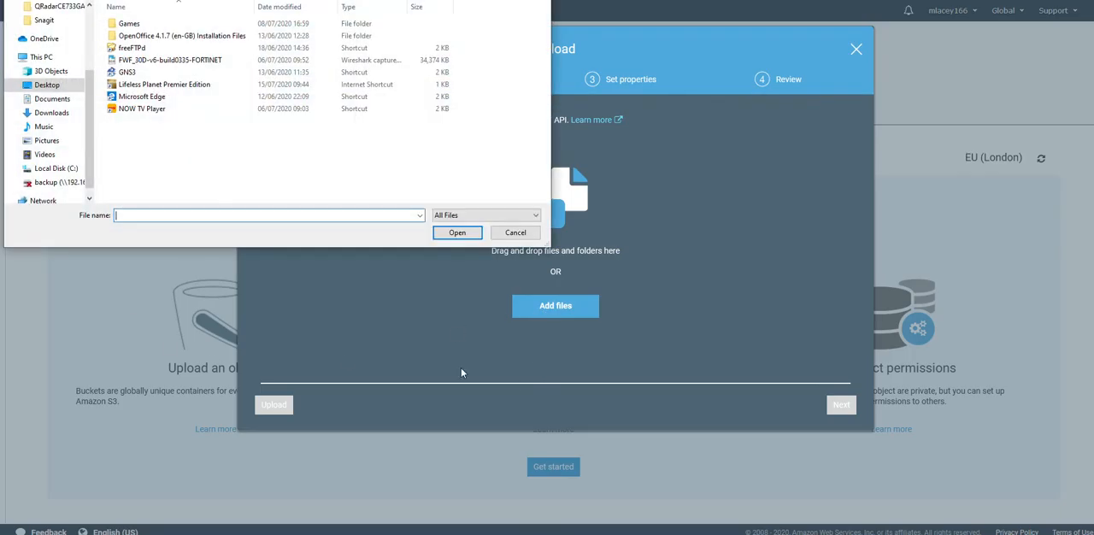
click(167, 60)
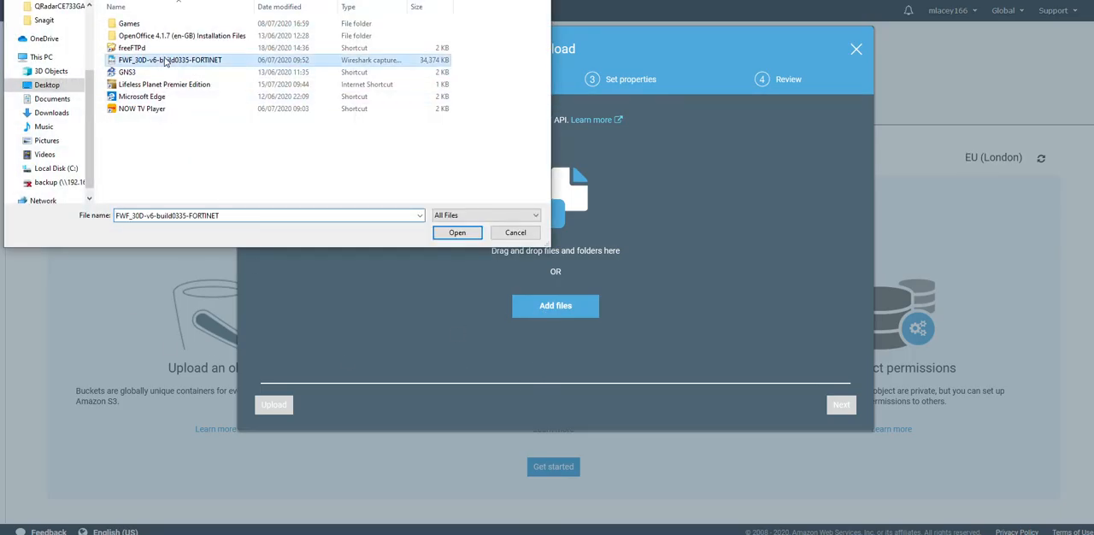
click(457, 234)
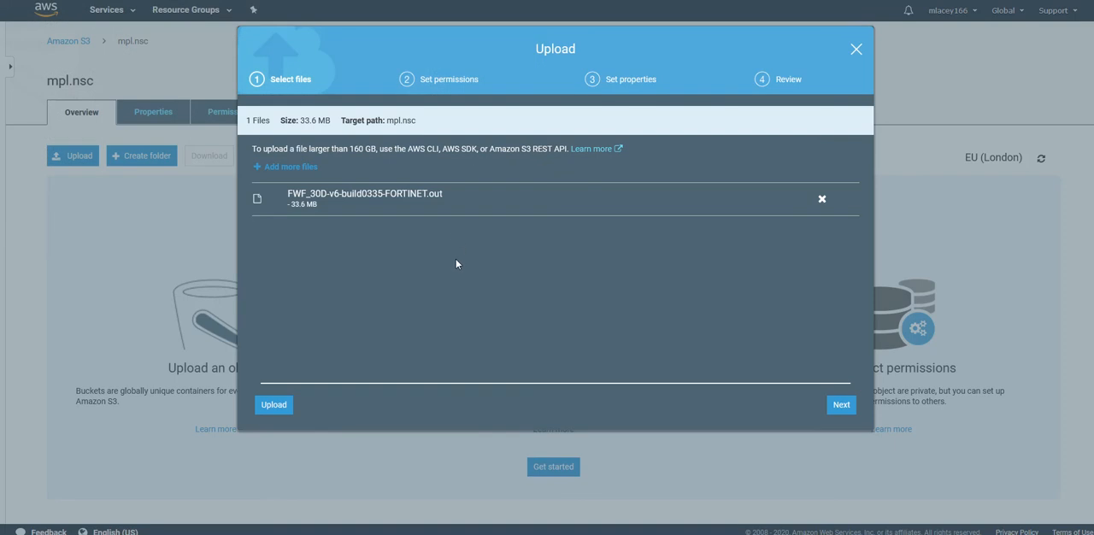
- Upload the file with the default permissions and the Standard storage class, and return to the S3 bucket list
click(843, 405)
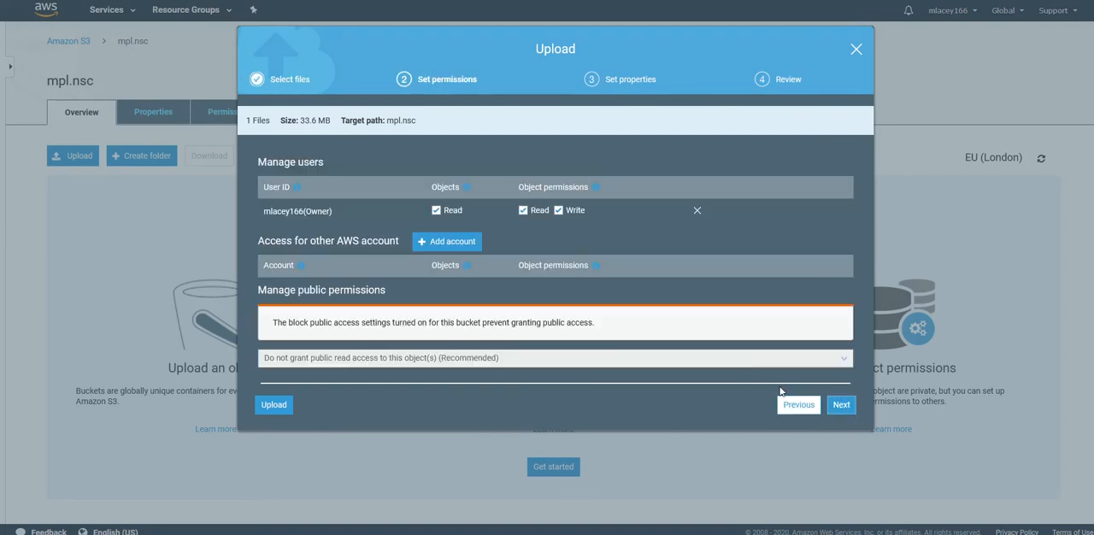
click(836, 407)
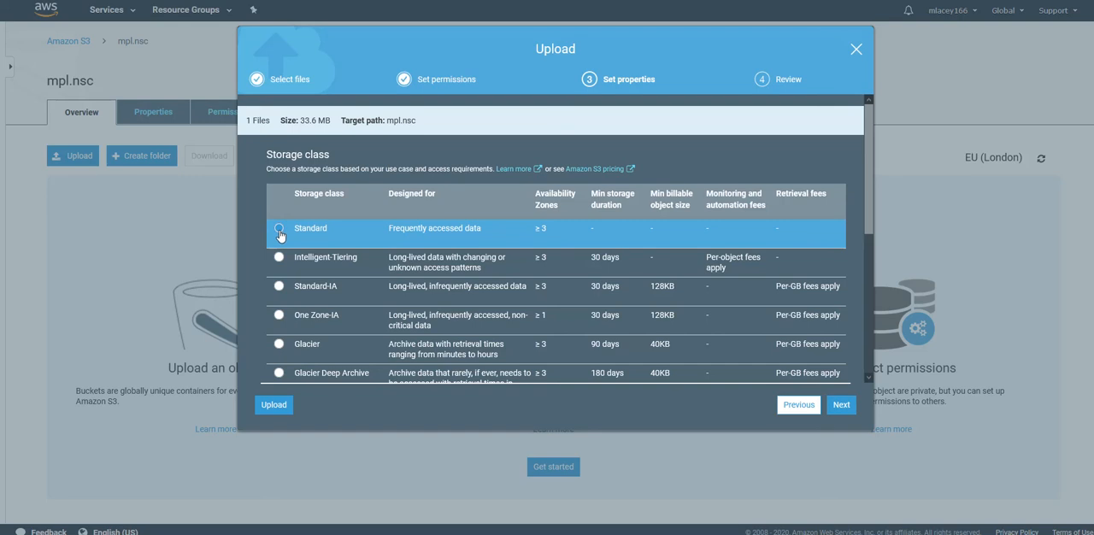
click(828, 407)
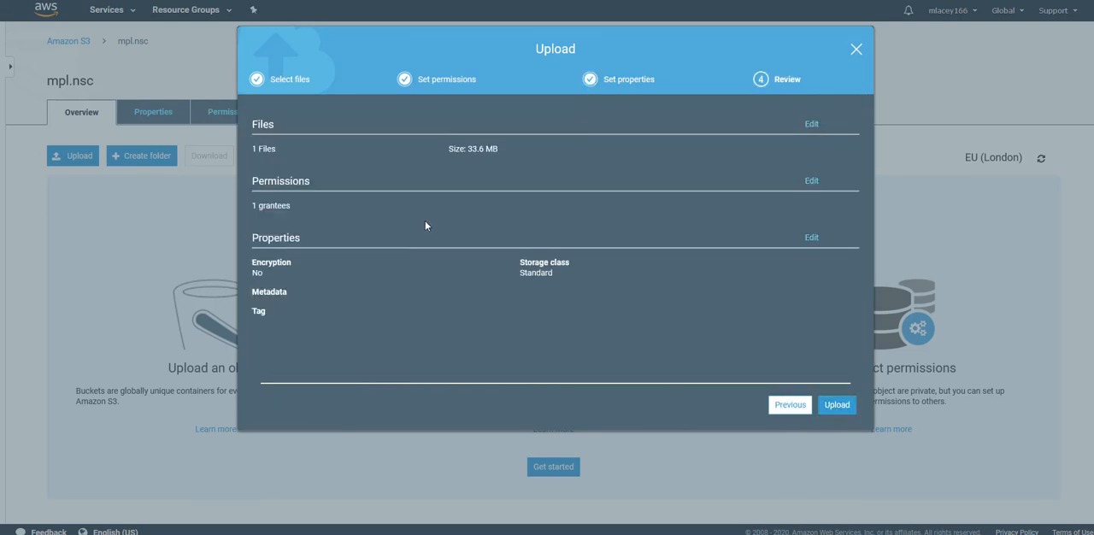
click(831, 407)
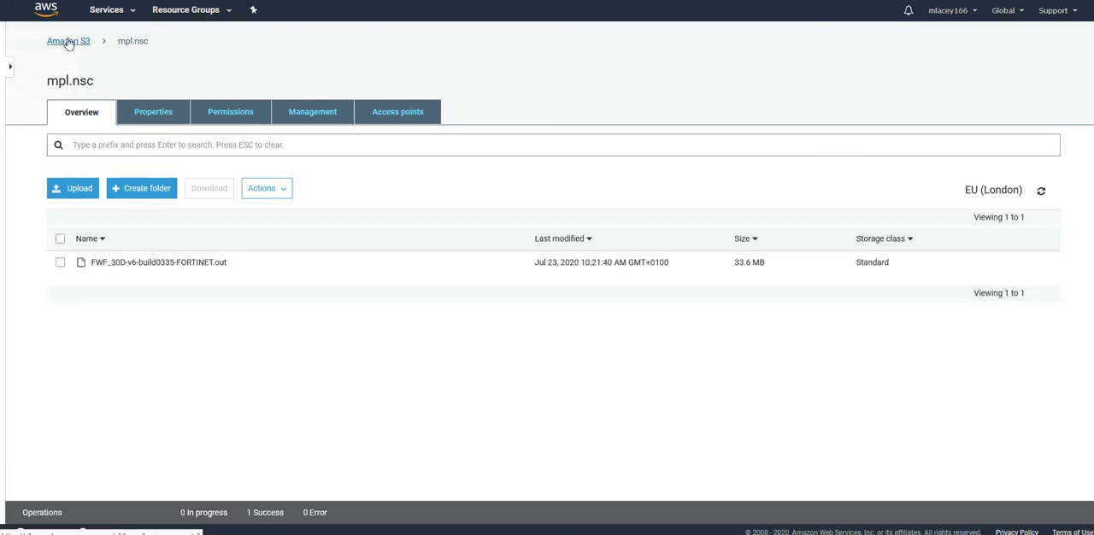
click(69, 42)
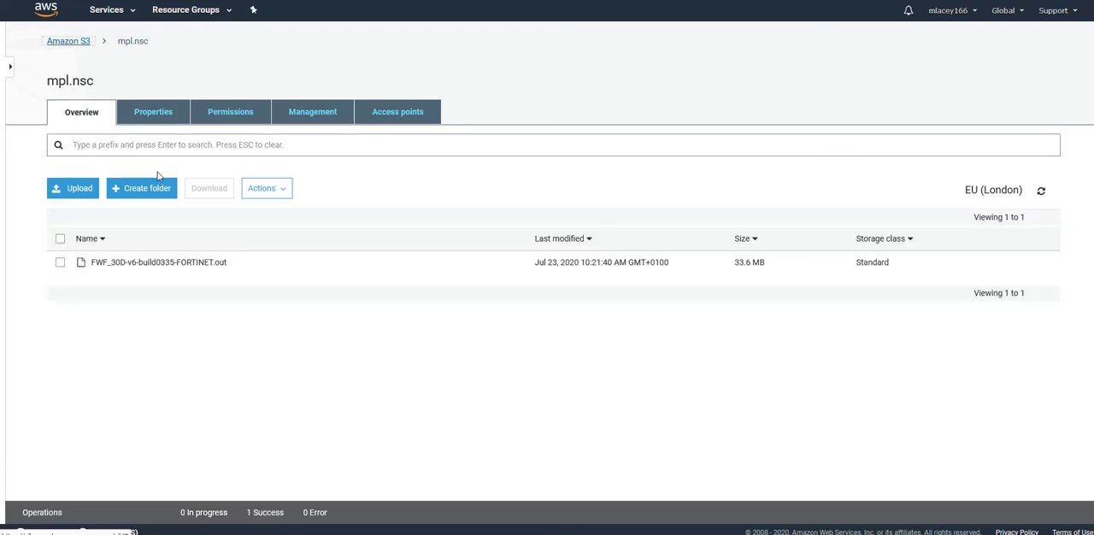